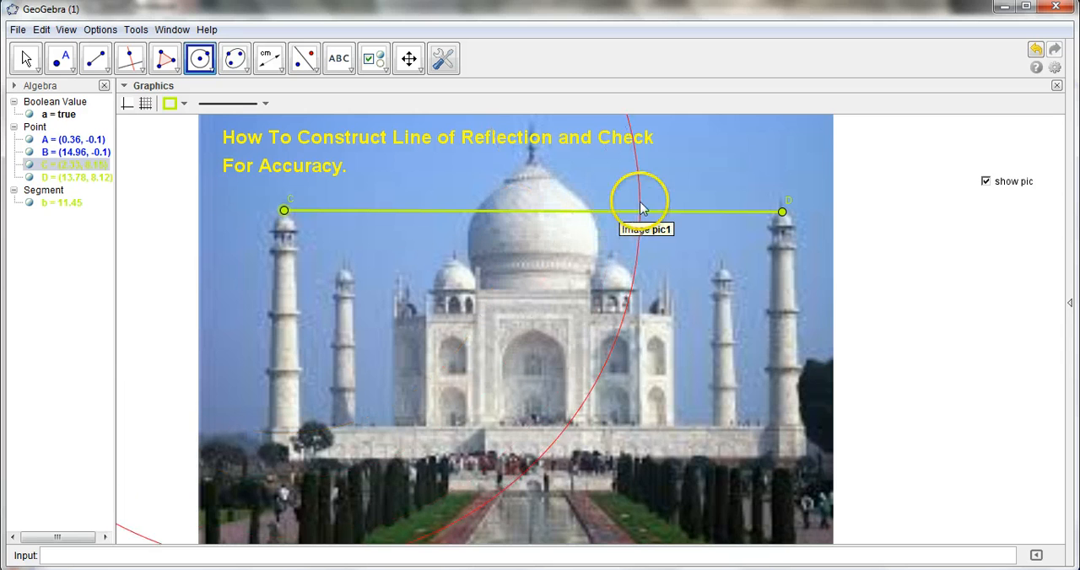
Complete the circle centered at C through D, and draw a second circle centered at D through C
click(783, 217)
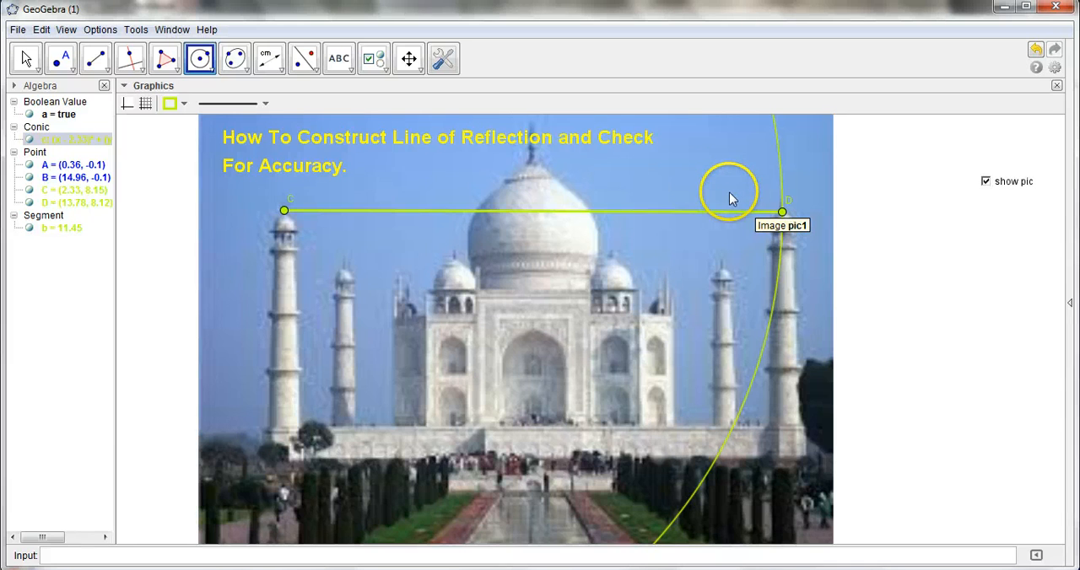
click(784, 216)
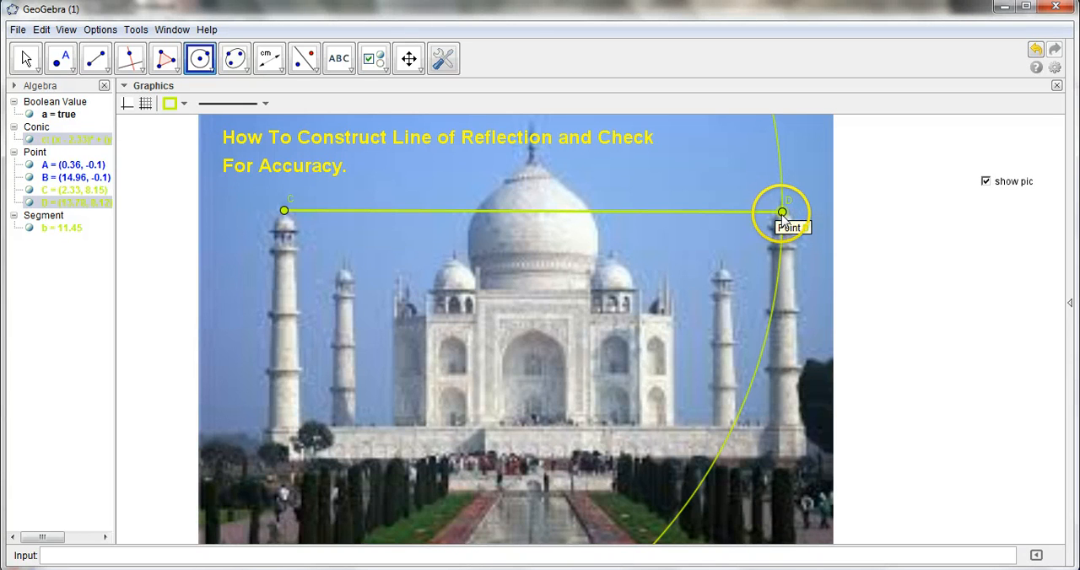
click(783, 210)
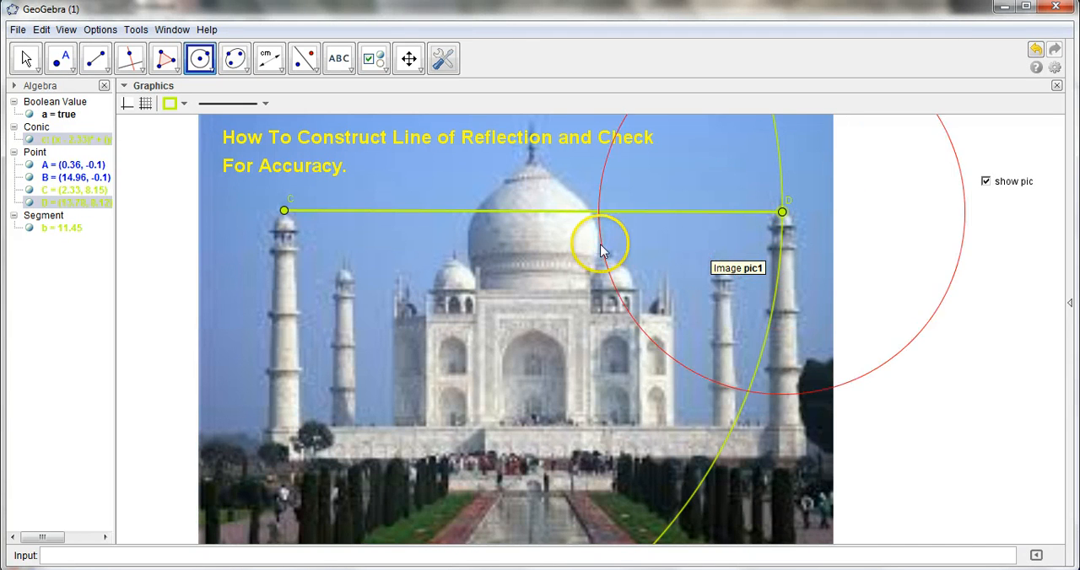
click(285, 211)
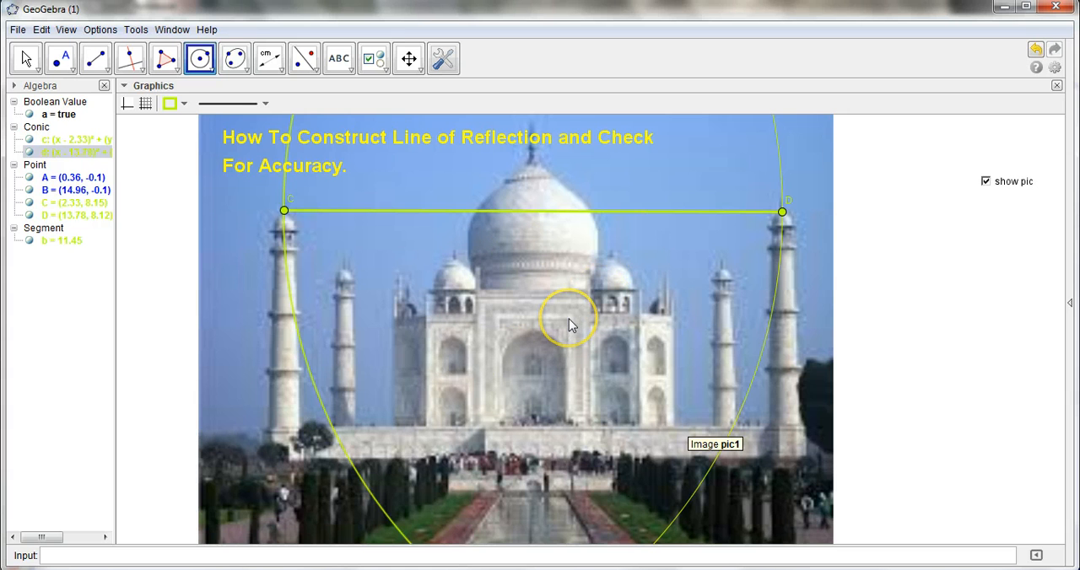
Draw a line through the upper and lower intersection points of the two circles
click(421, 75)
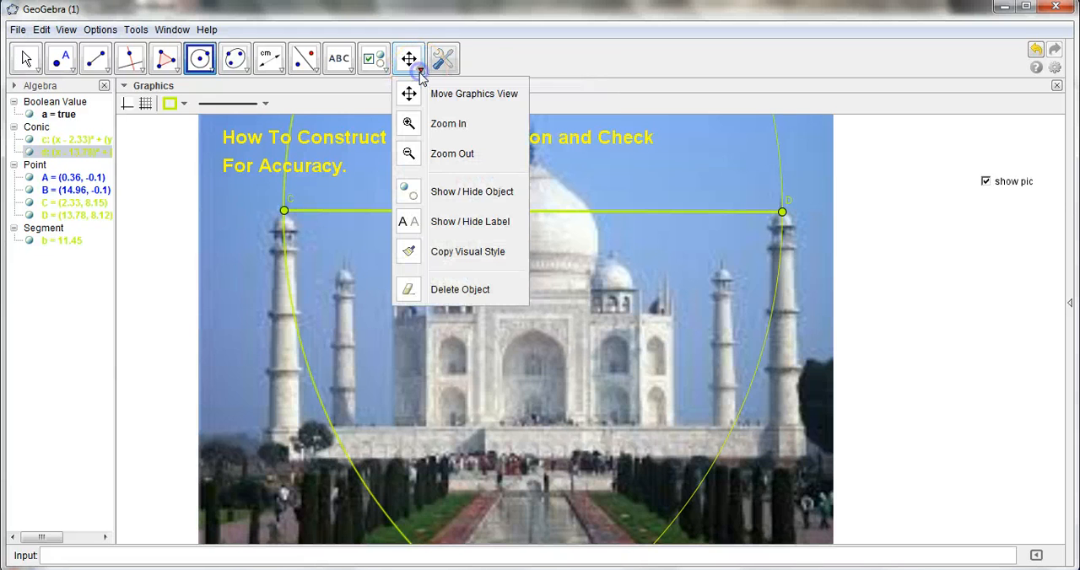
click(436, 156)
click(496, 280)
click(498, 279)
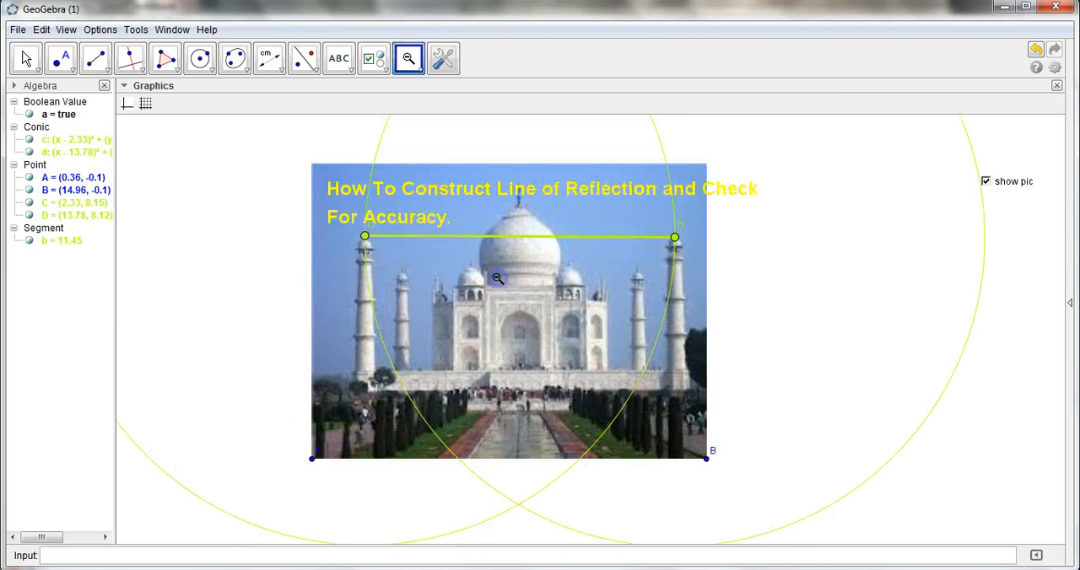
click(498, 280)
click(498, 279)
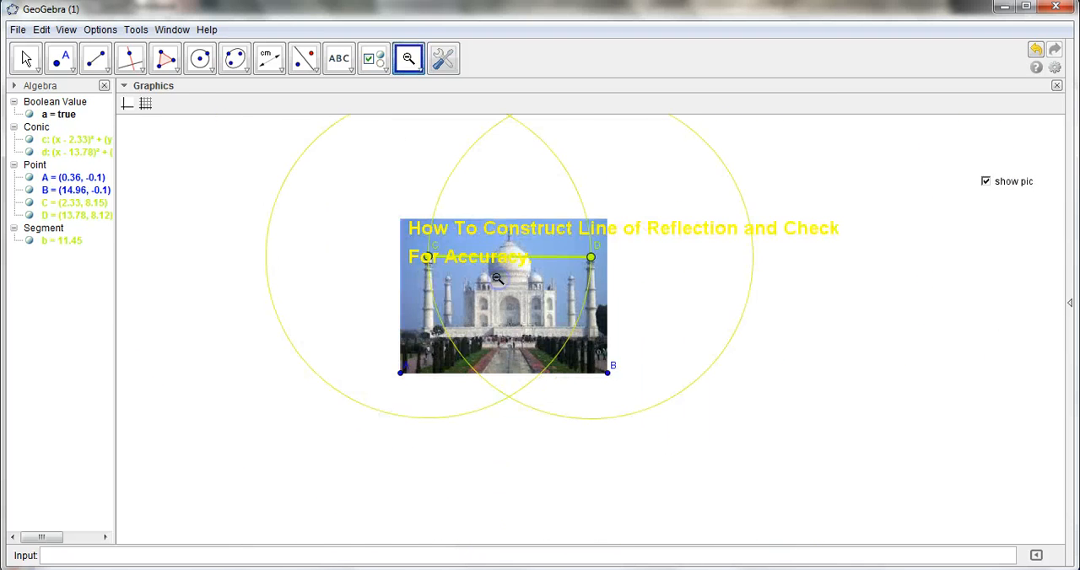
click(498, 280)
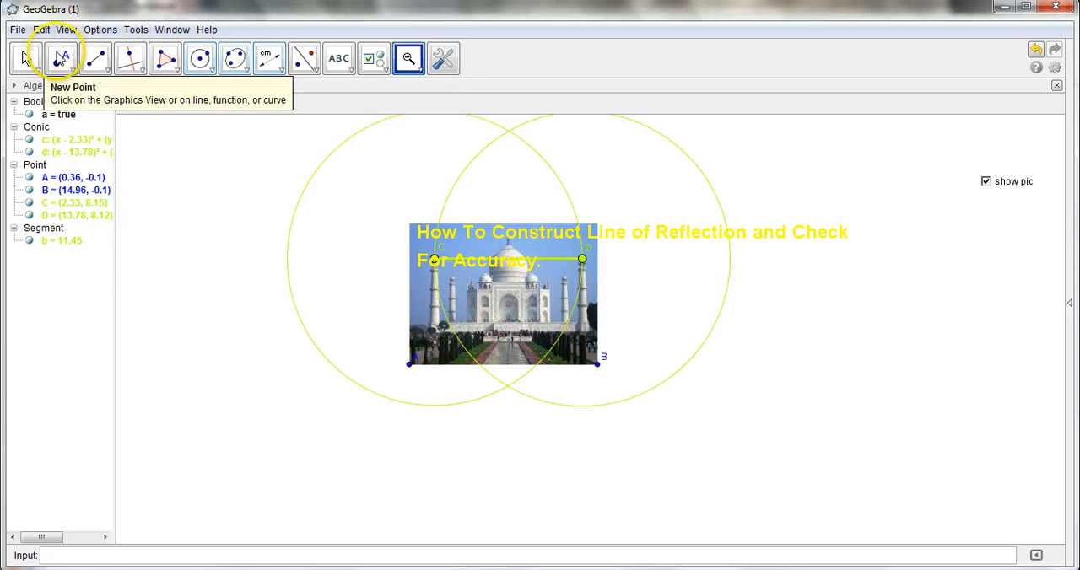
click(107, 74)
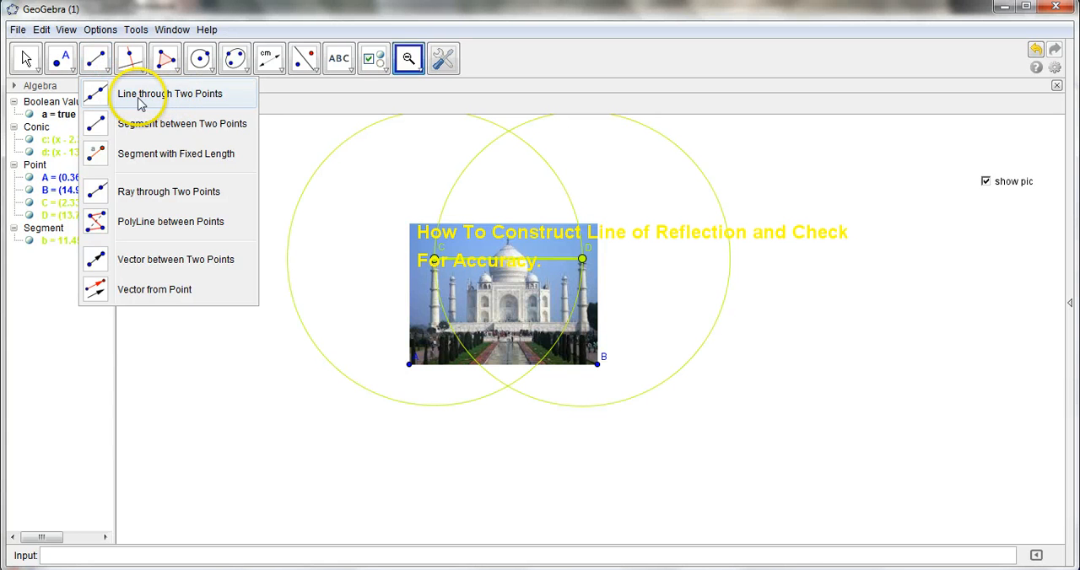
click(137, 96)
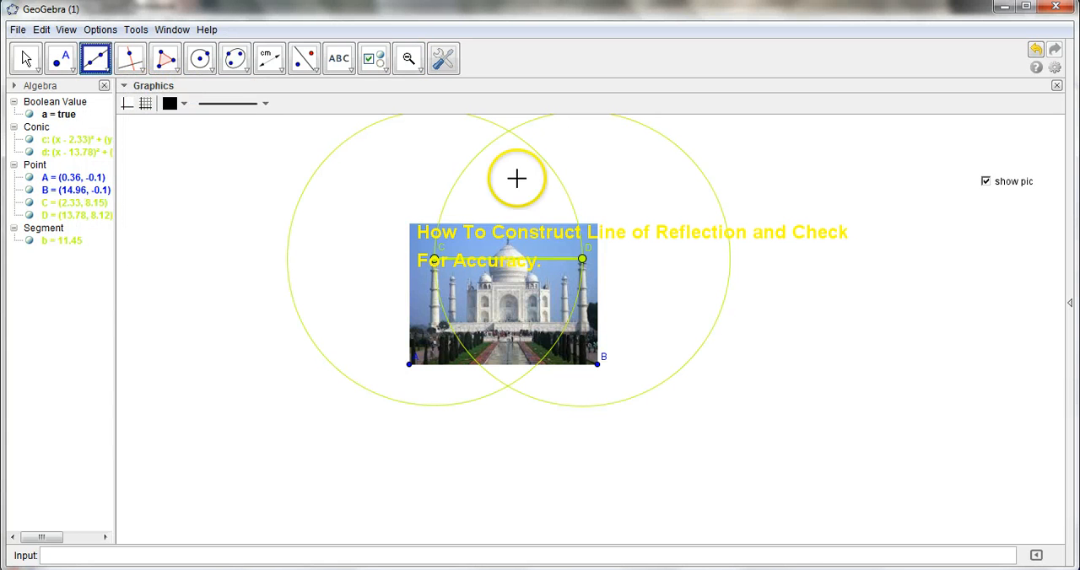
click(509, 132)
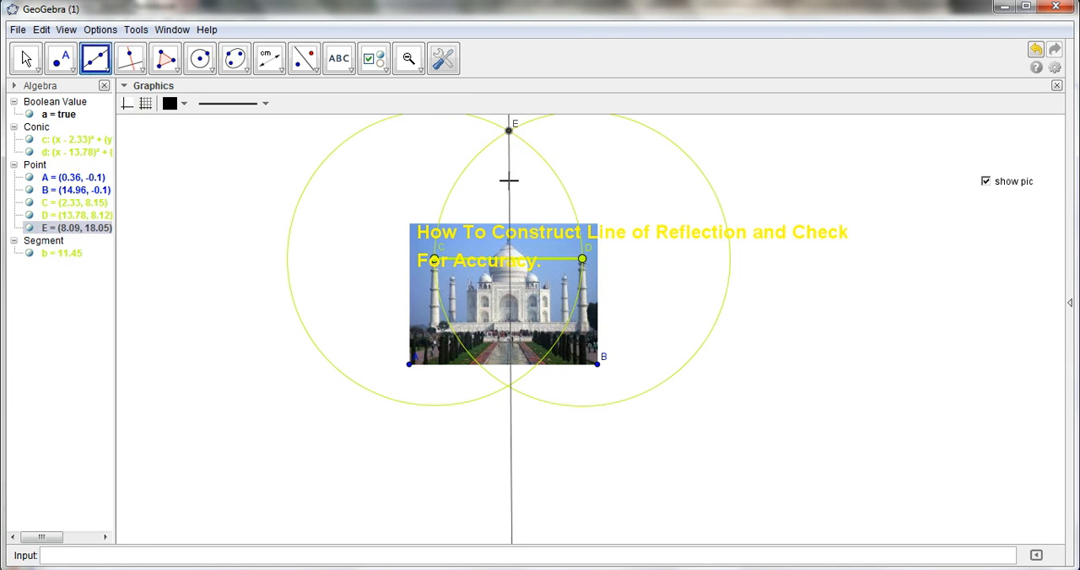
click(509, 388)
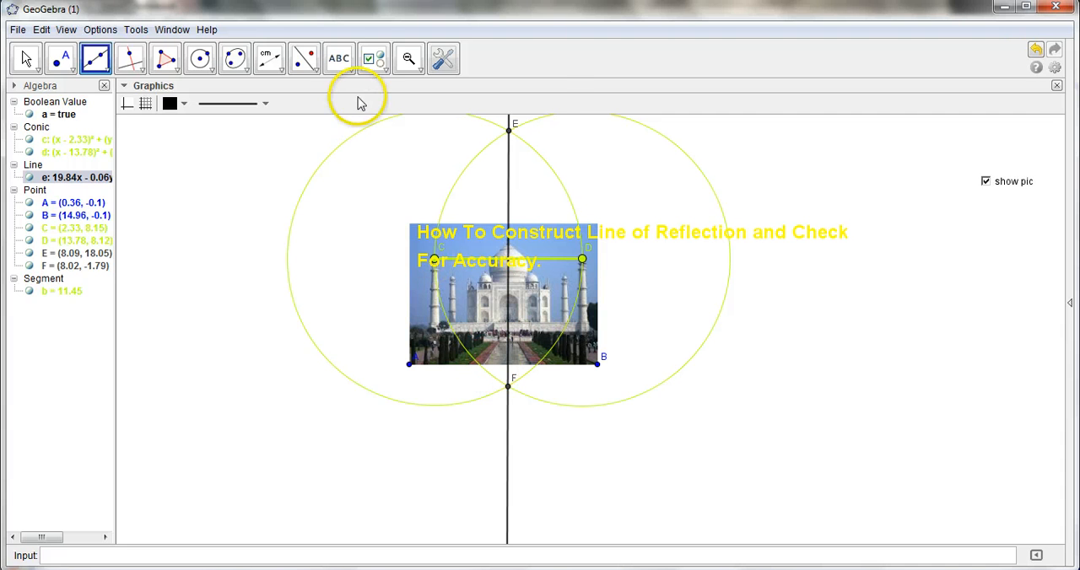
Place a red point at about (12.47, 5.07), midway up the picture's inner right minaret
click(409, 63)
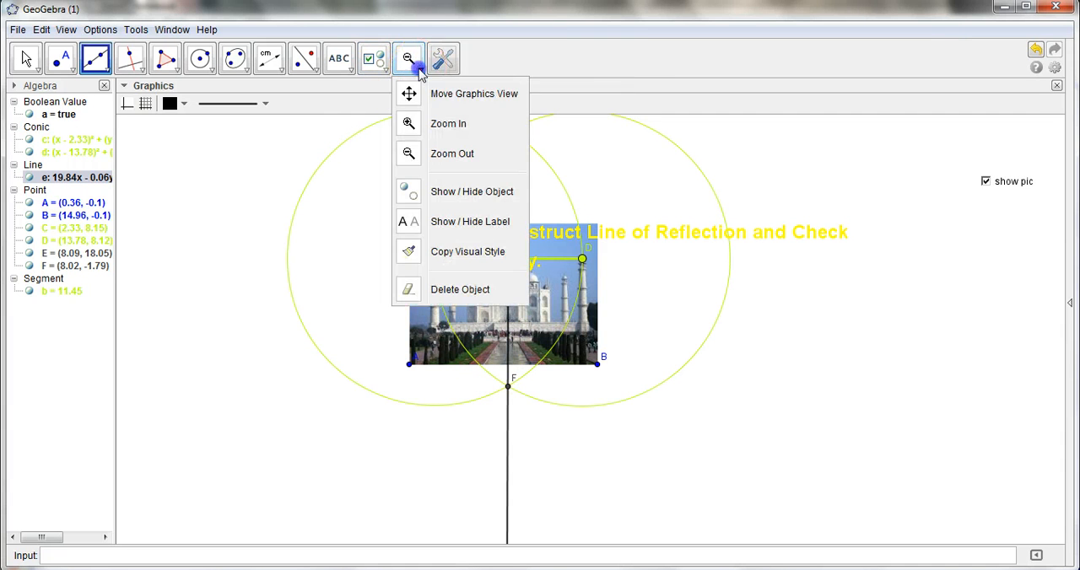
click(434, 124)
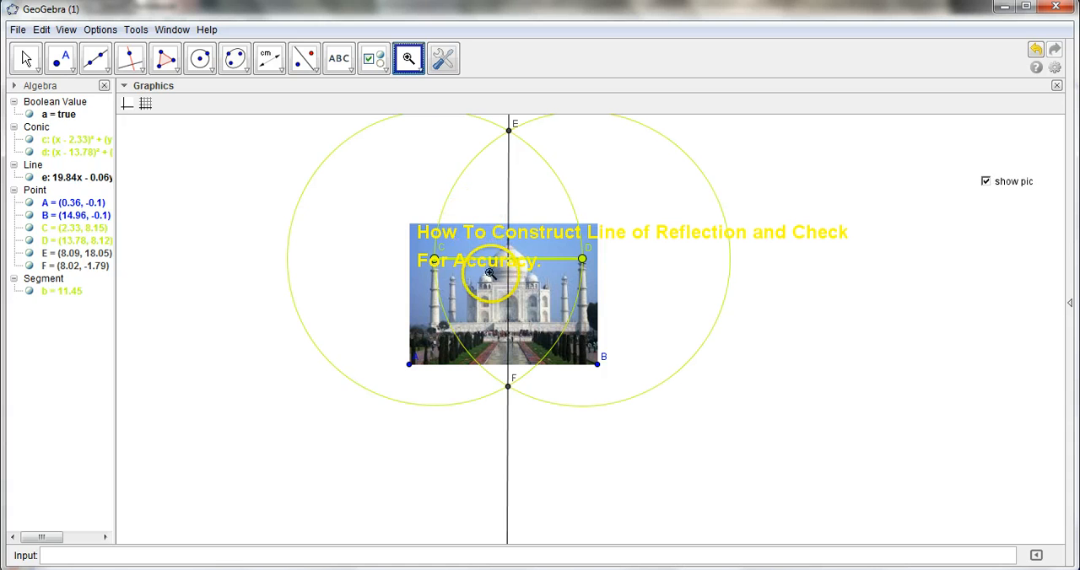
click(515, 310)
click(515, 311)
click(516, 311)
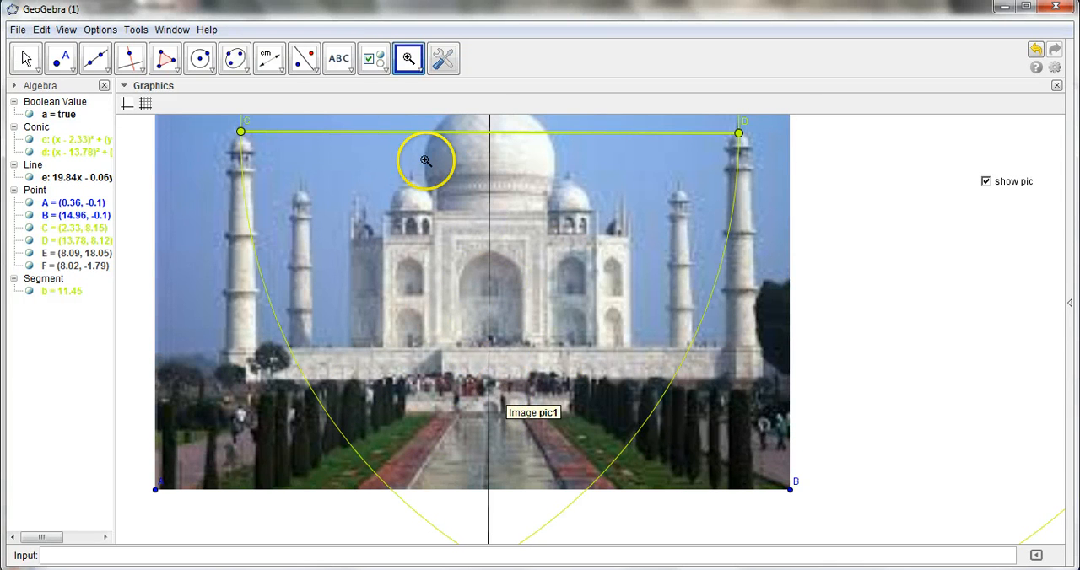
click(420, 72)
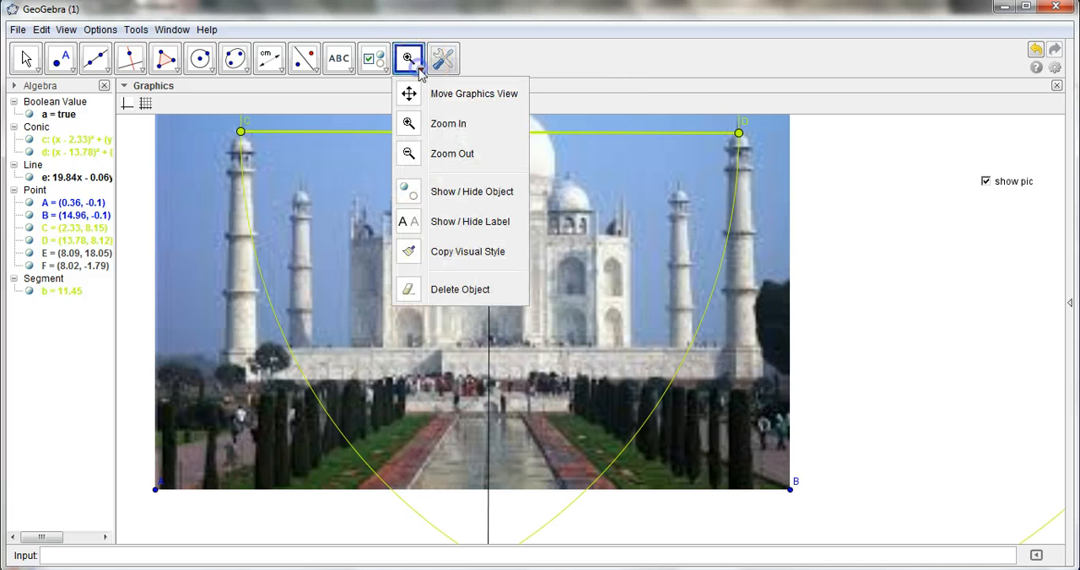
click(479, 95)
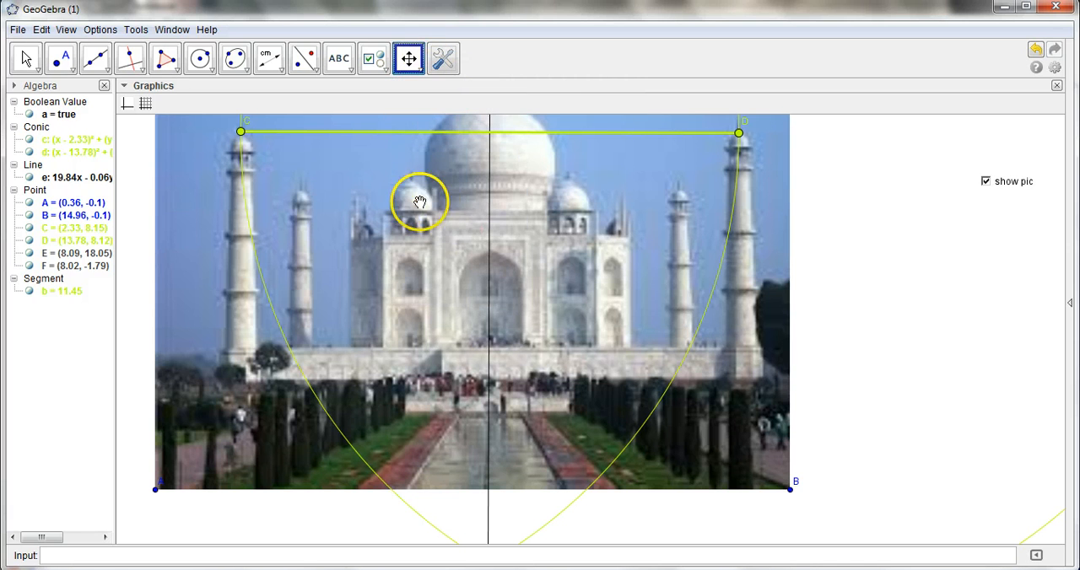
drag(456, 180, 455, 285)
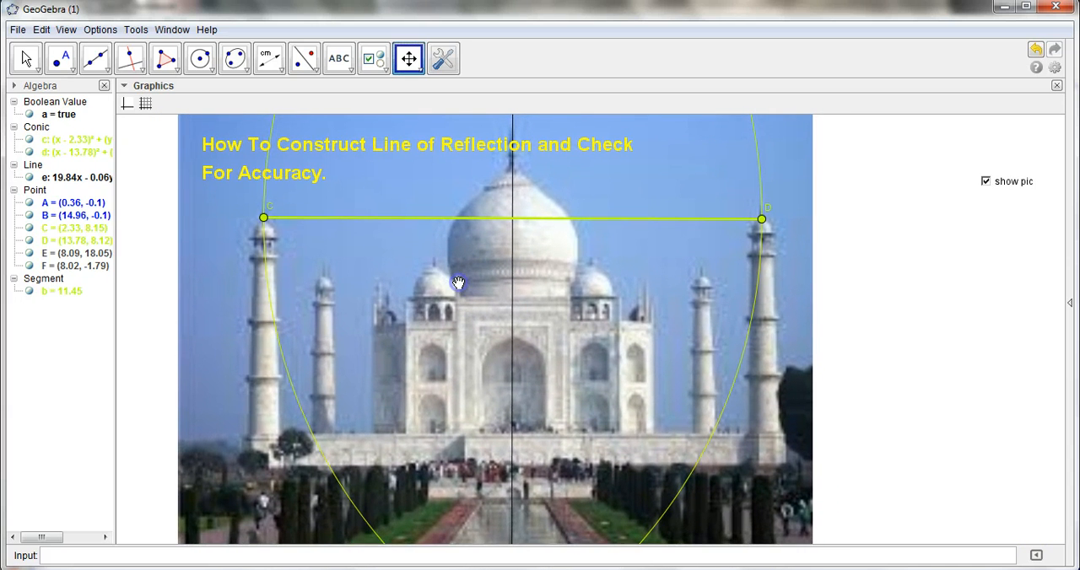
click(278, 291)
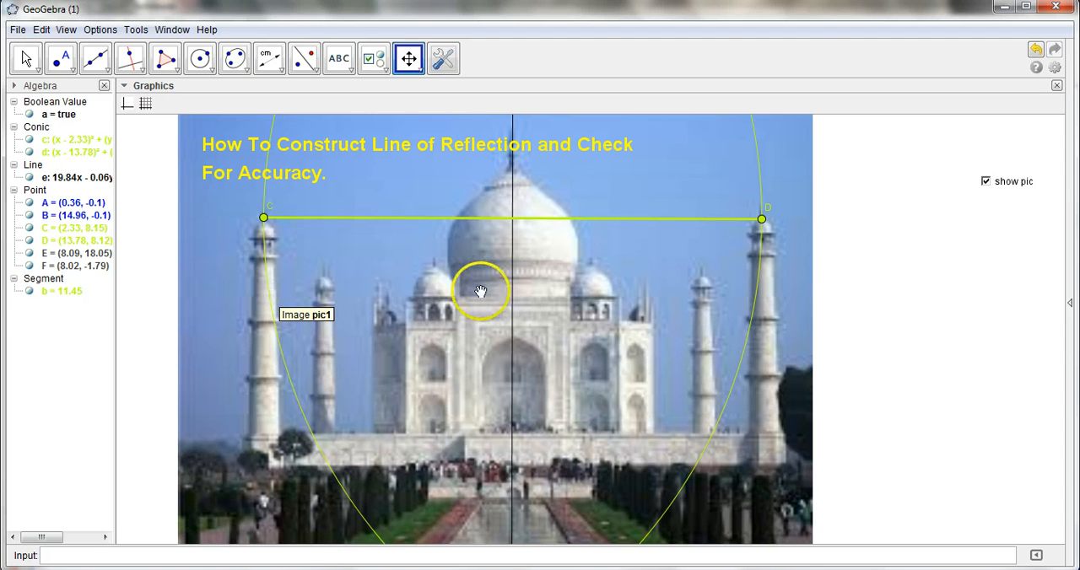
click(64, 61)
click(64, 61)
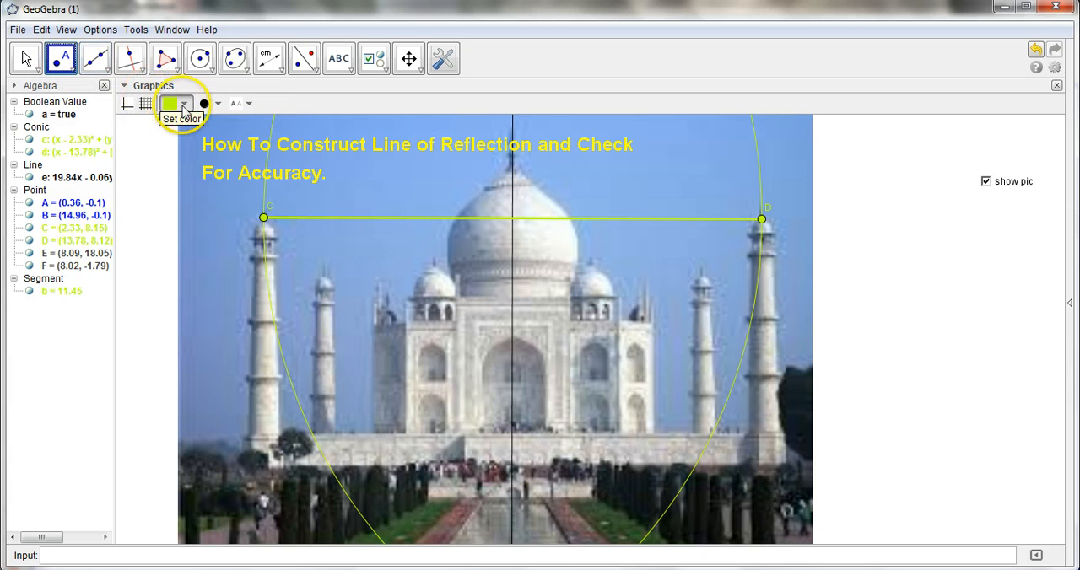
click(184, 105)
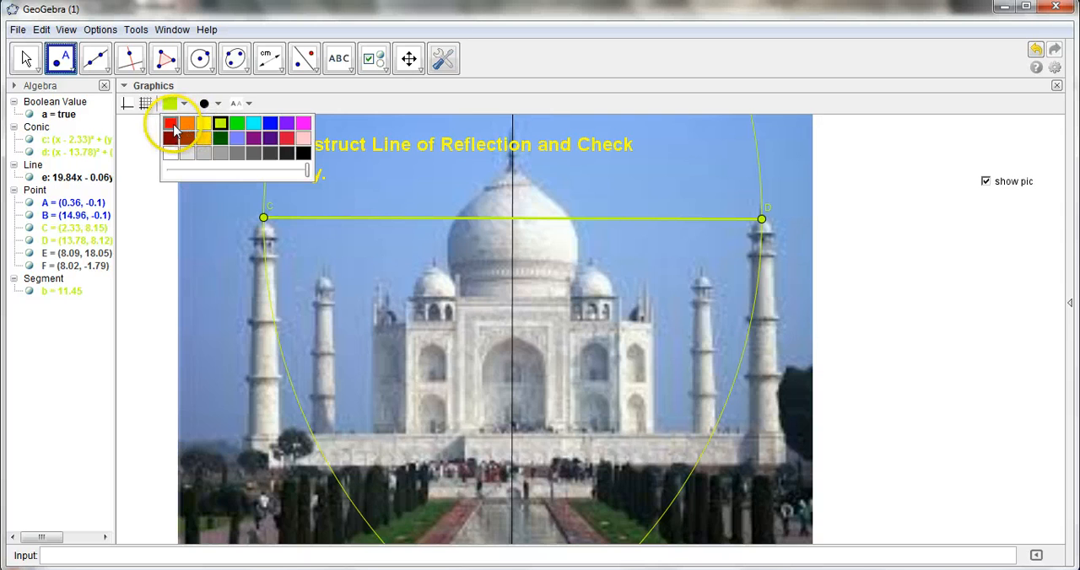
click(171, 125)
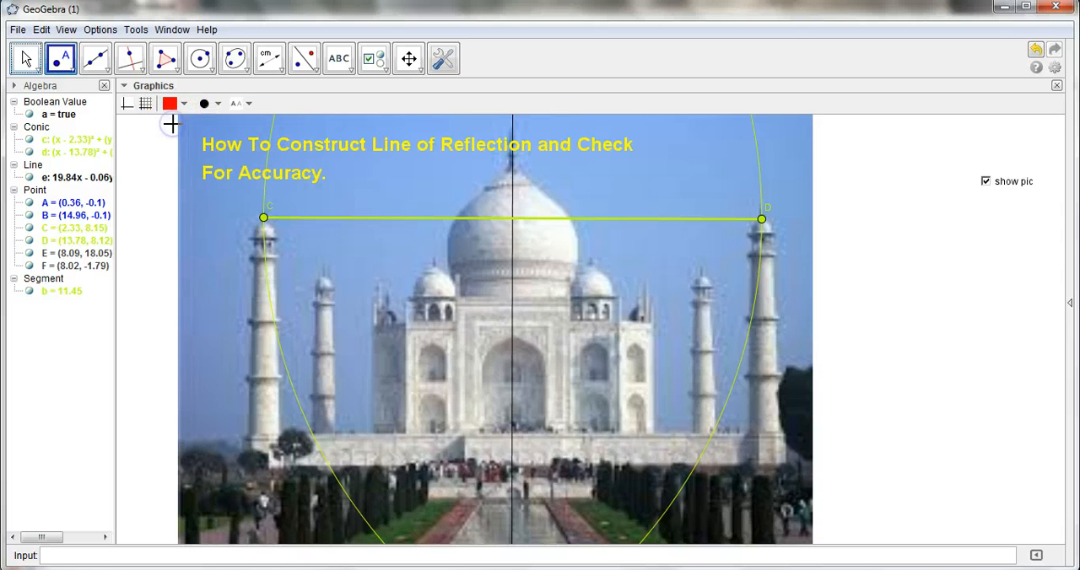
click(263, 221)
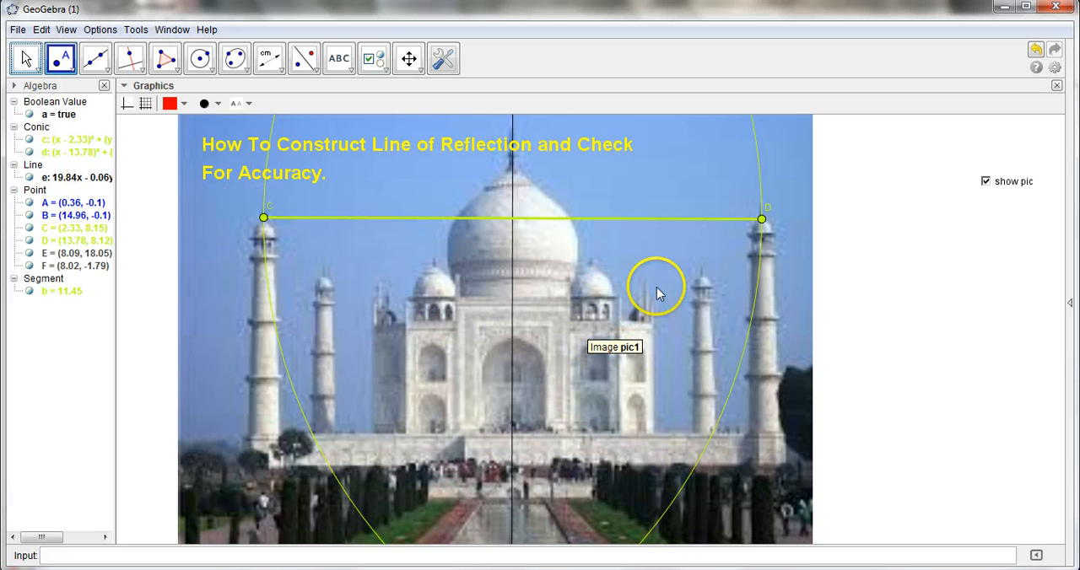
click(705, 353)
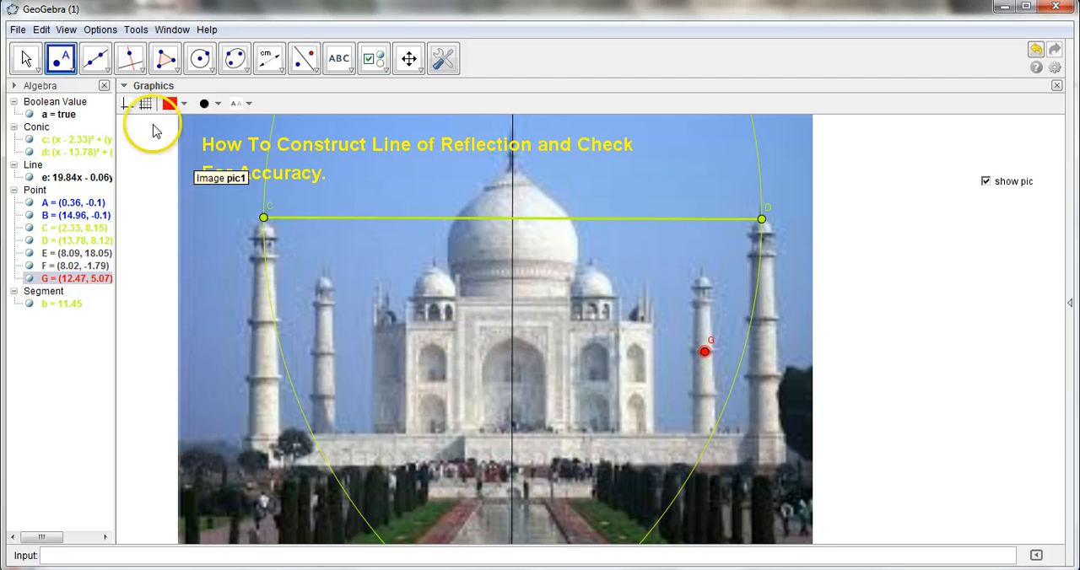
click(26, 58)
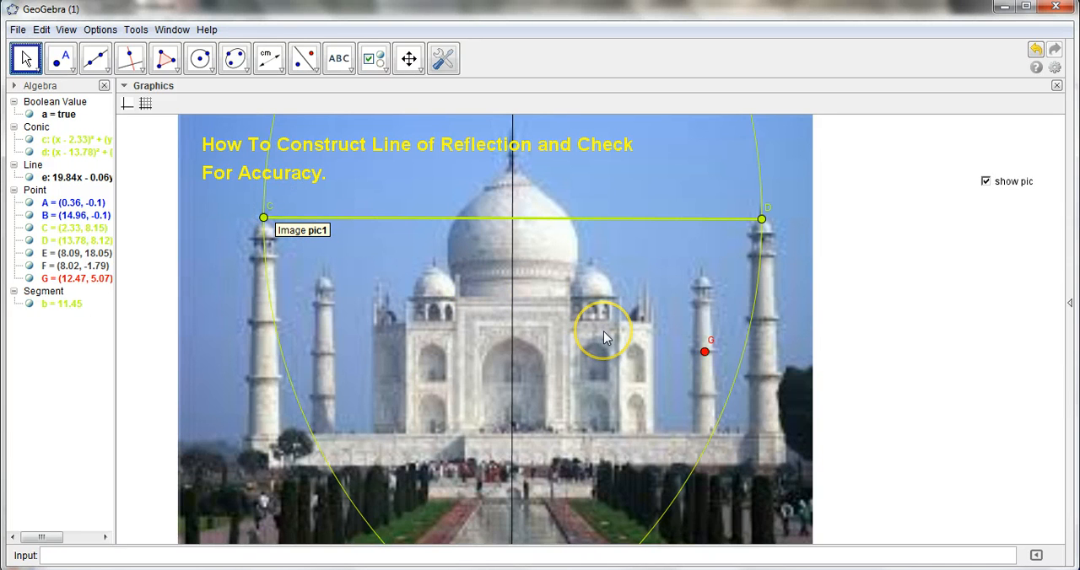
Reflect red point G about the vertical line through E and F
click(304, 72)
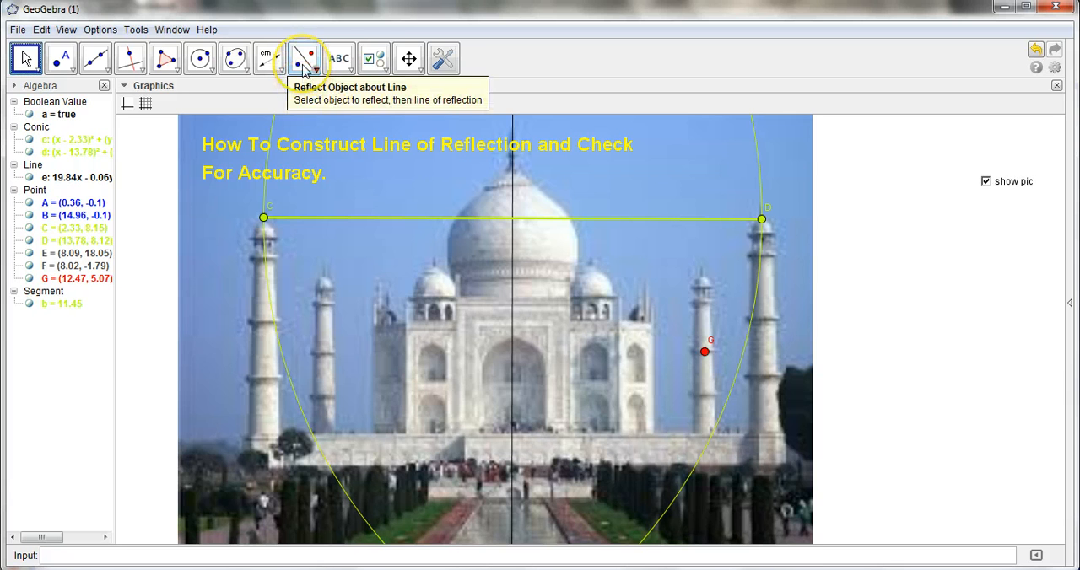
click(305, 71)
click(314, 73)
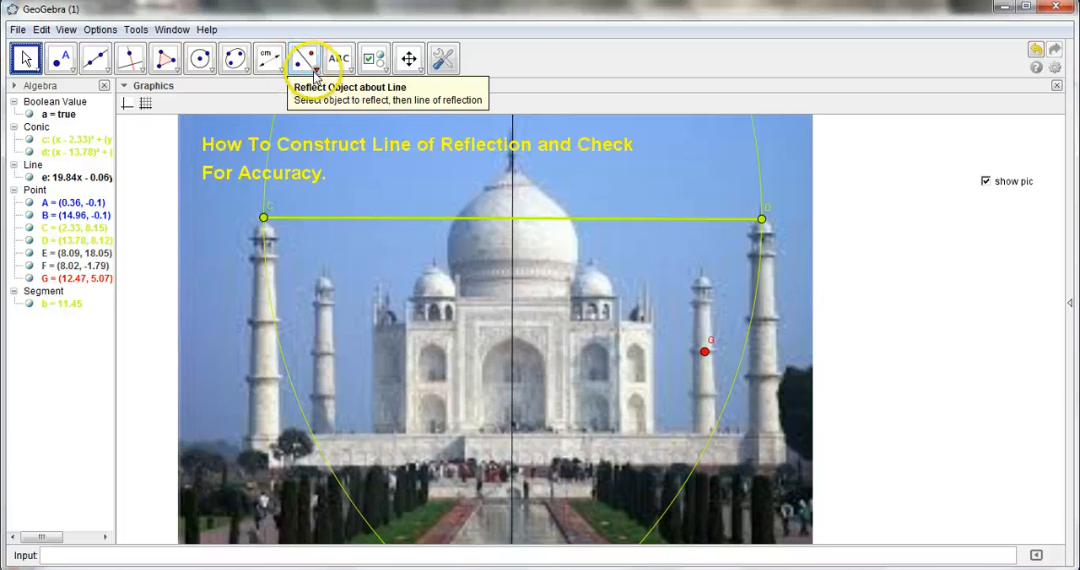
click(313, 71)
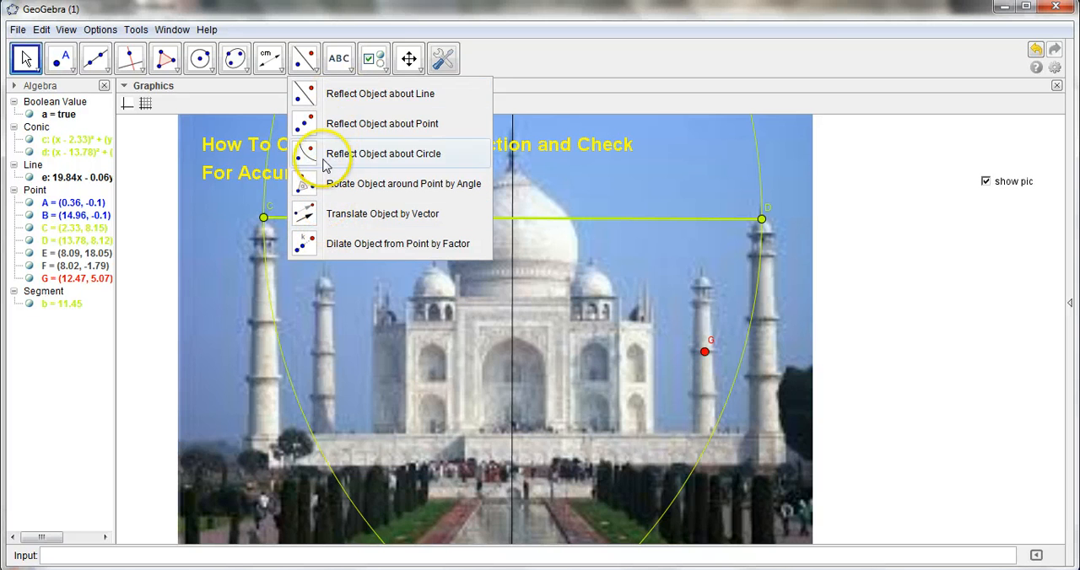
click(368, 95)
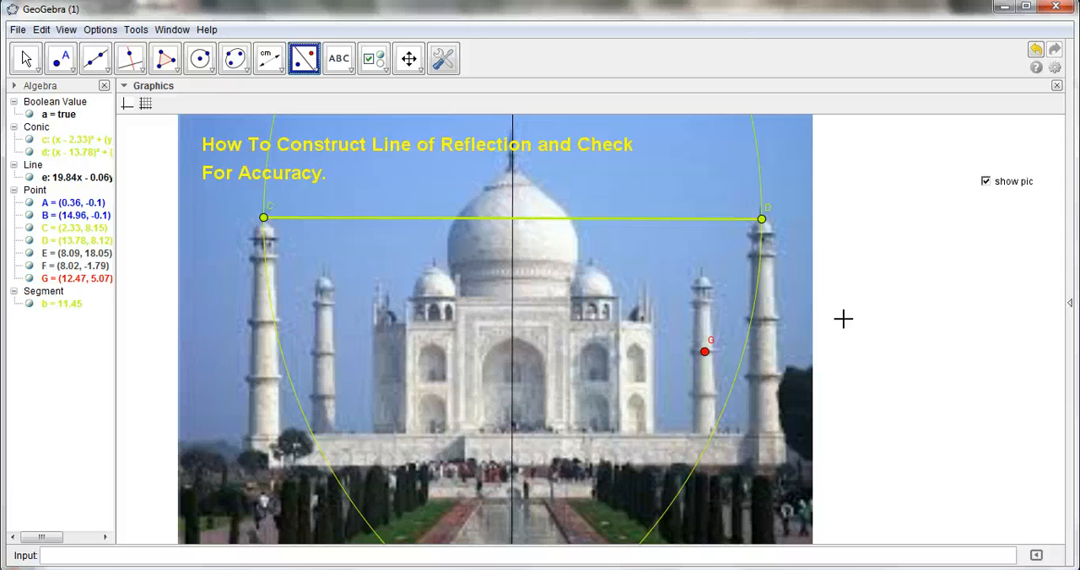
click(705, 352)
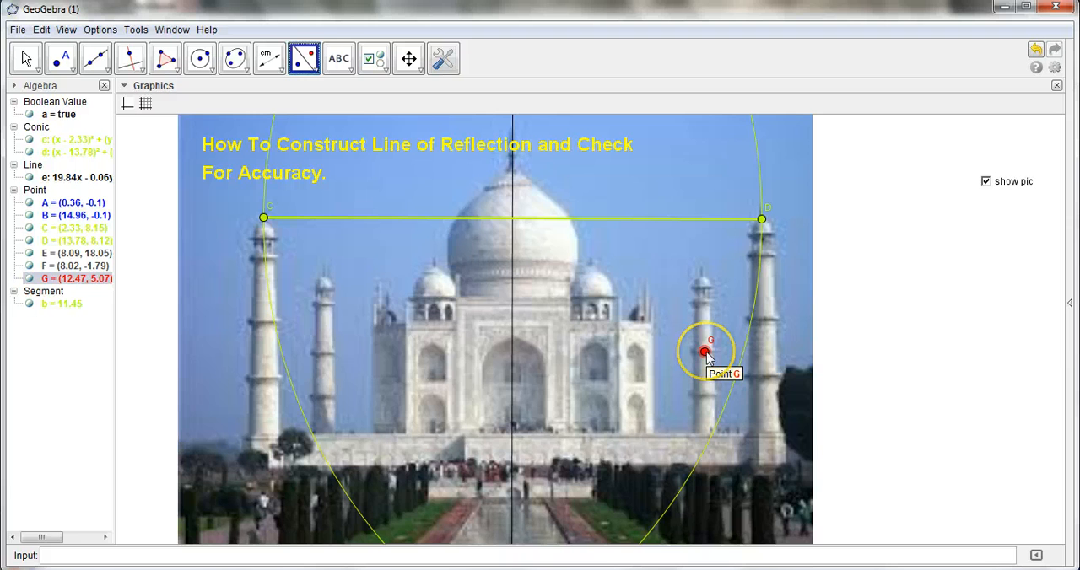
click(647, 321)
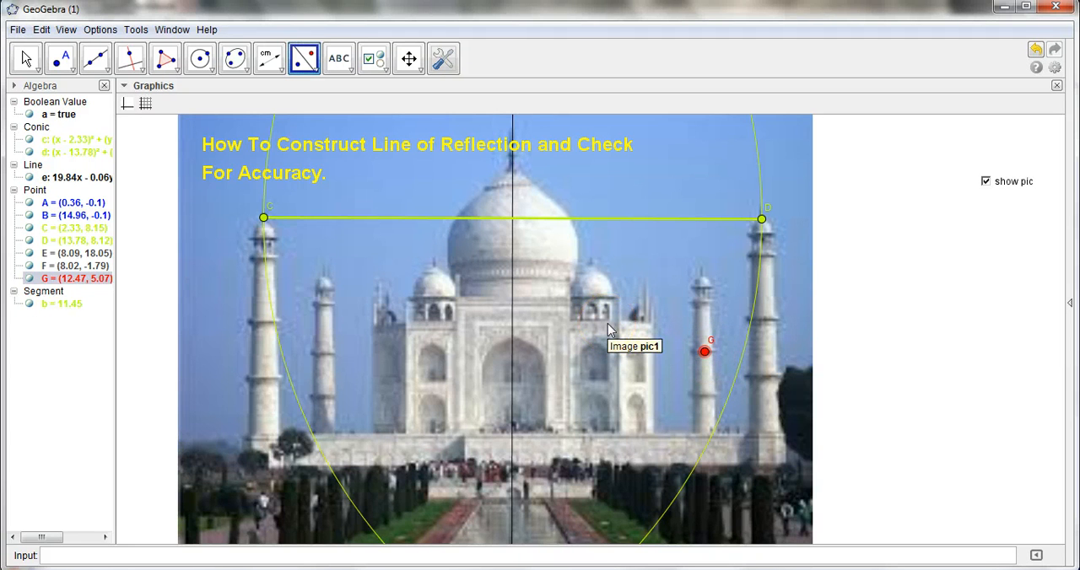
click(512, 348)
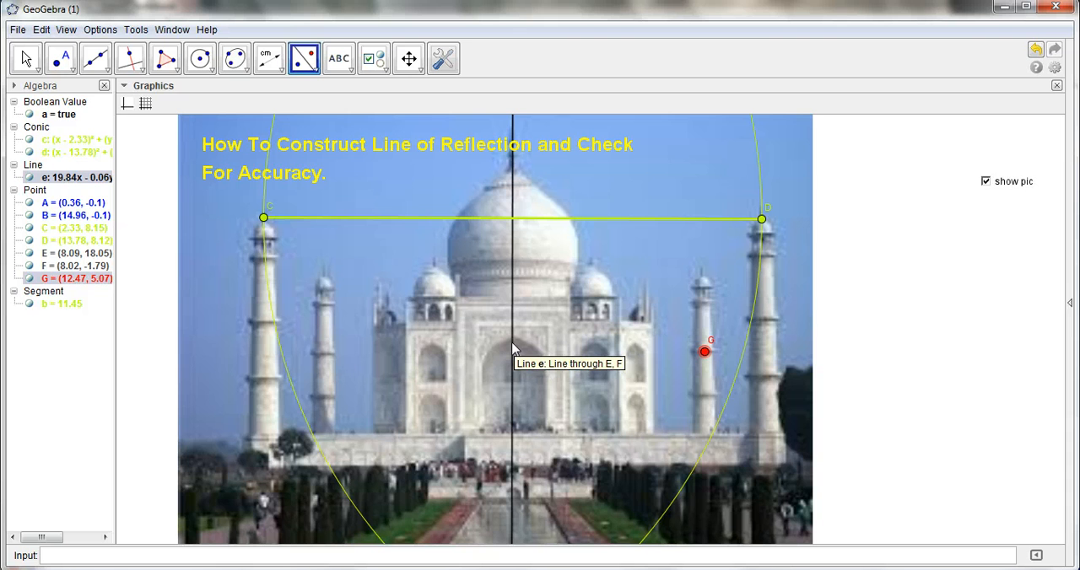
click(512, 349)
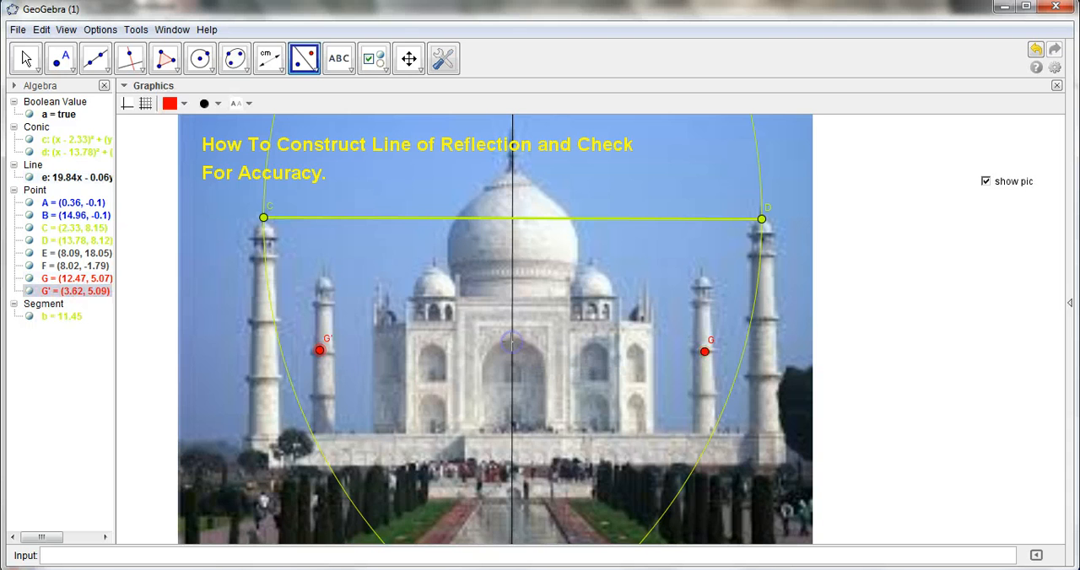
click(320, 351)
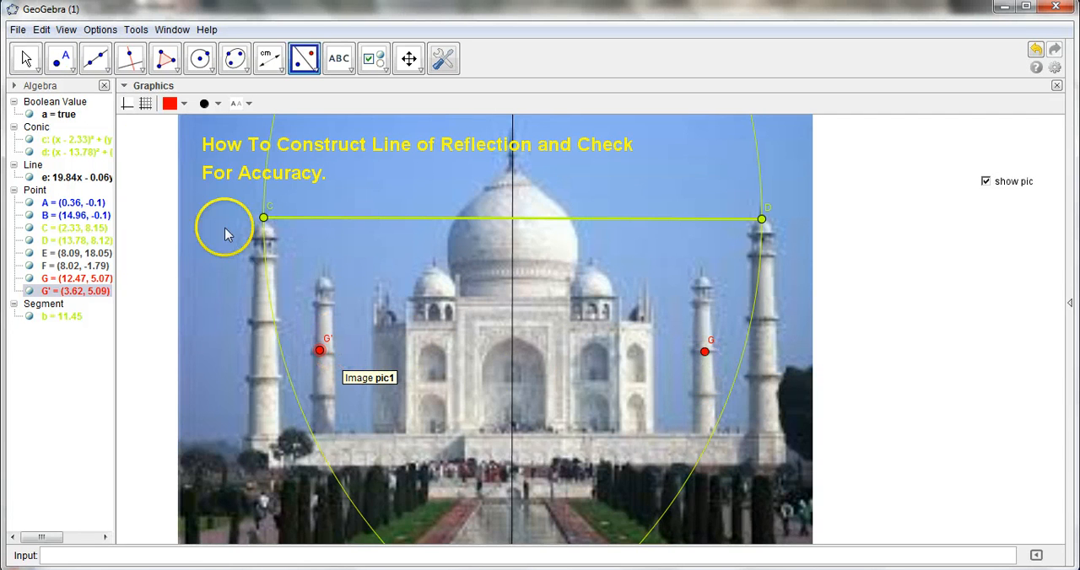
Move point C slightly to about (2.39, 8.14), aligning it with the tip of the picture's outer minaret
click(25, 58)
click(264, 221)
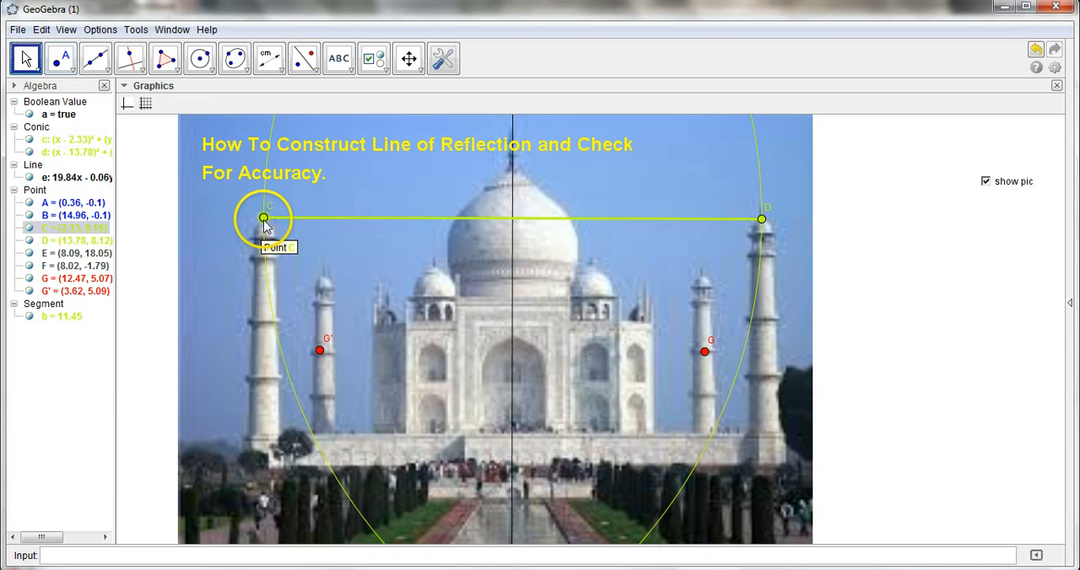
drag(264, 221, 268, 226)
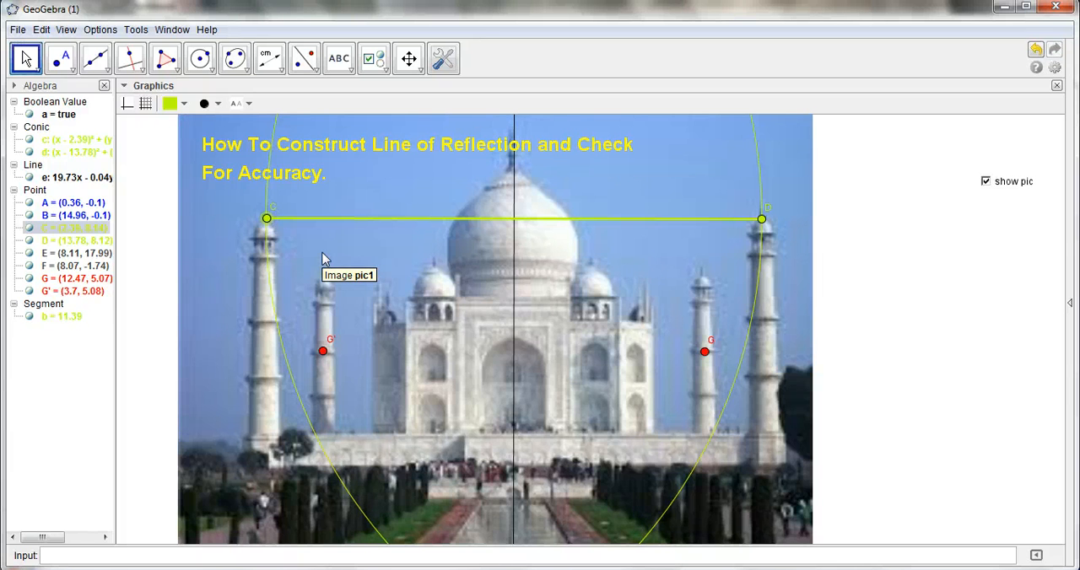
click(26, 59)
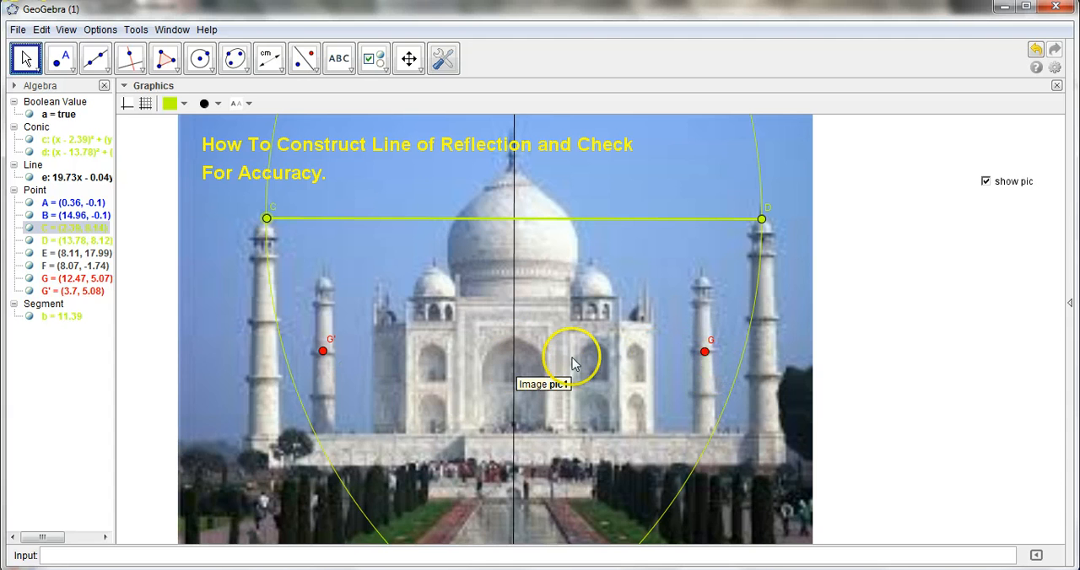
click(704, 354)
click(518, 355)
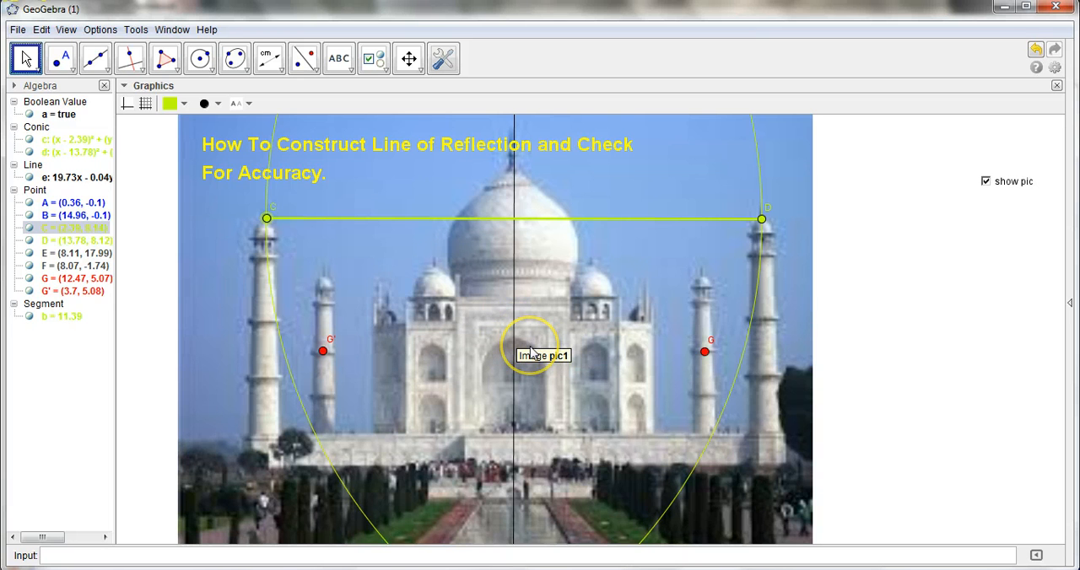
Draw a red segment from G' to G and place a point where it intersects the vertical line of reflection
click(107, 71)
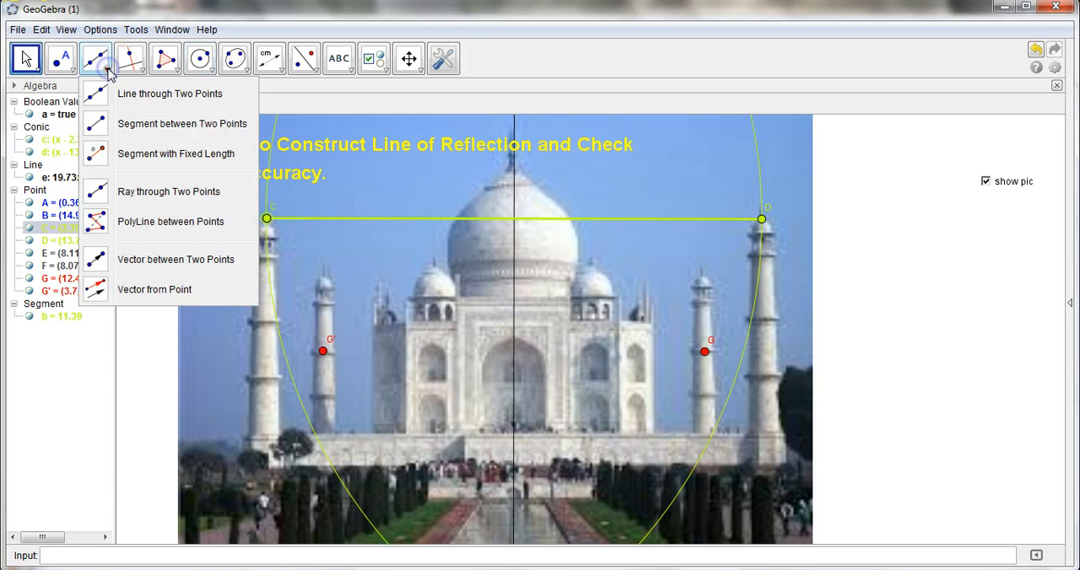
click(133, 123)
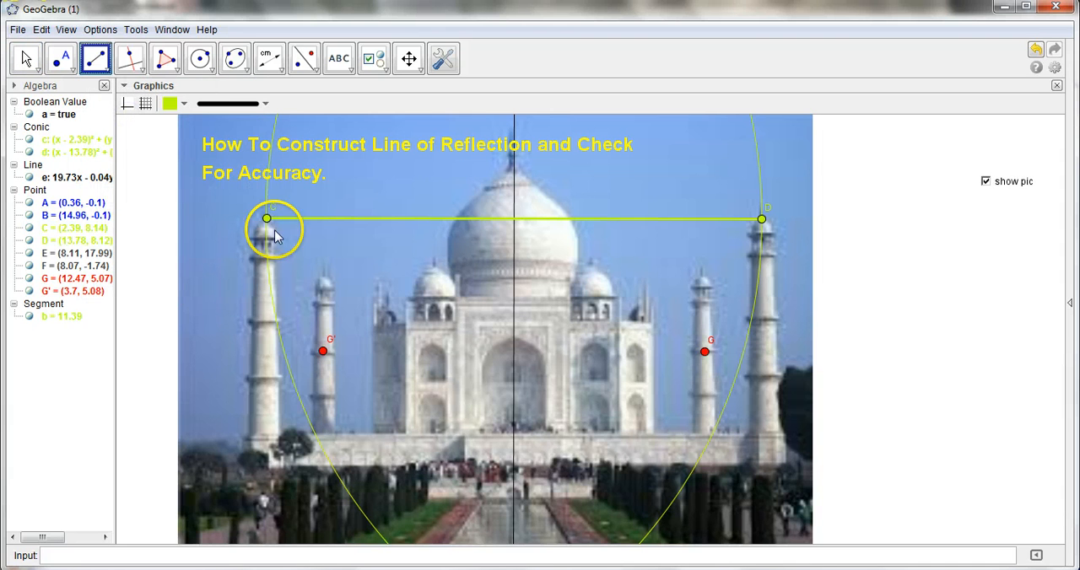
click(315, 355)
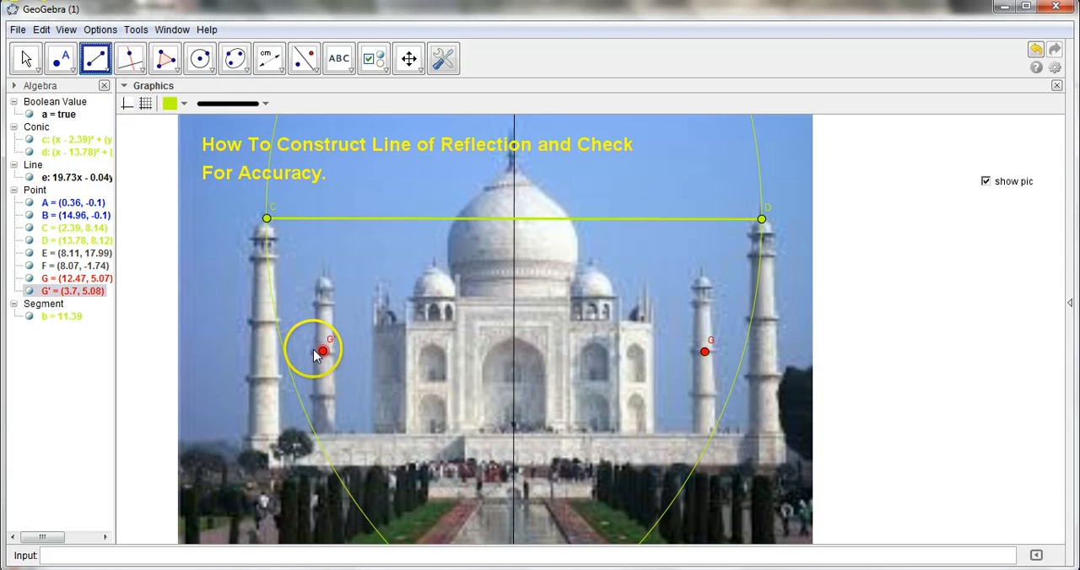
click(182, 103)
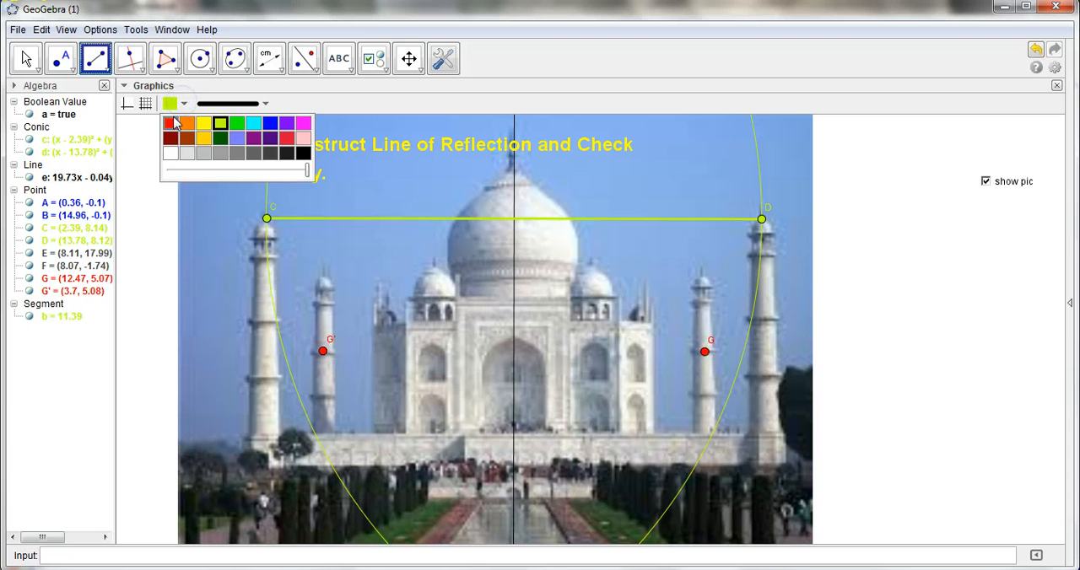
click(170, 123)
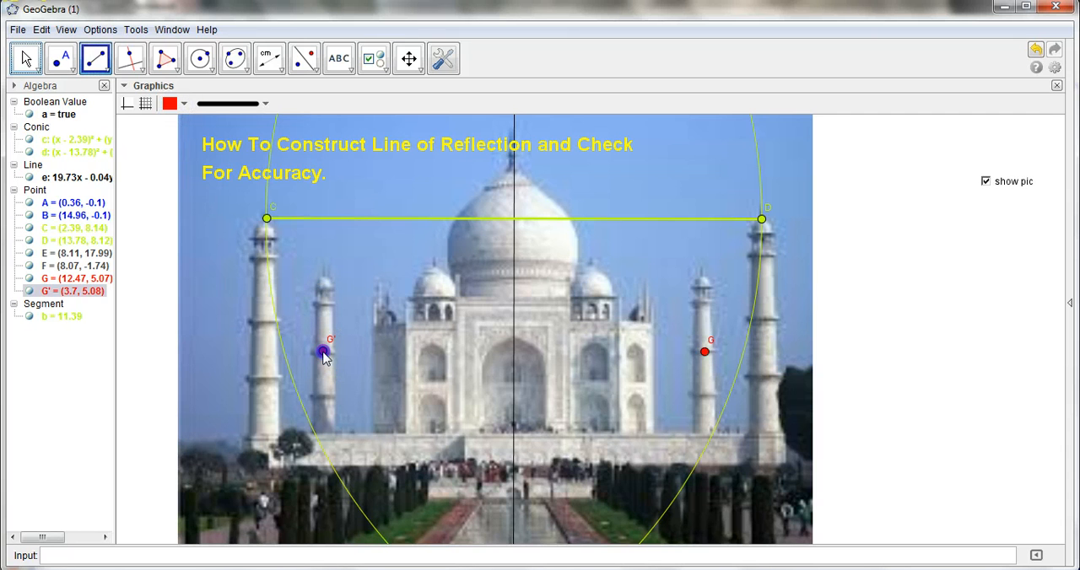
drag(323, 353, 704, 352)
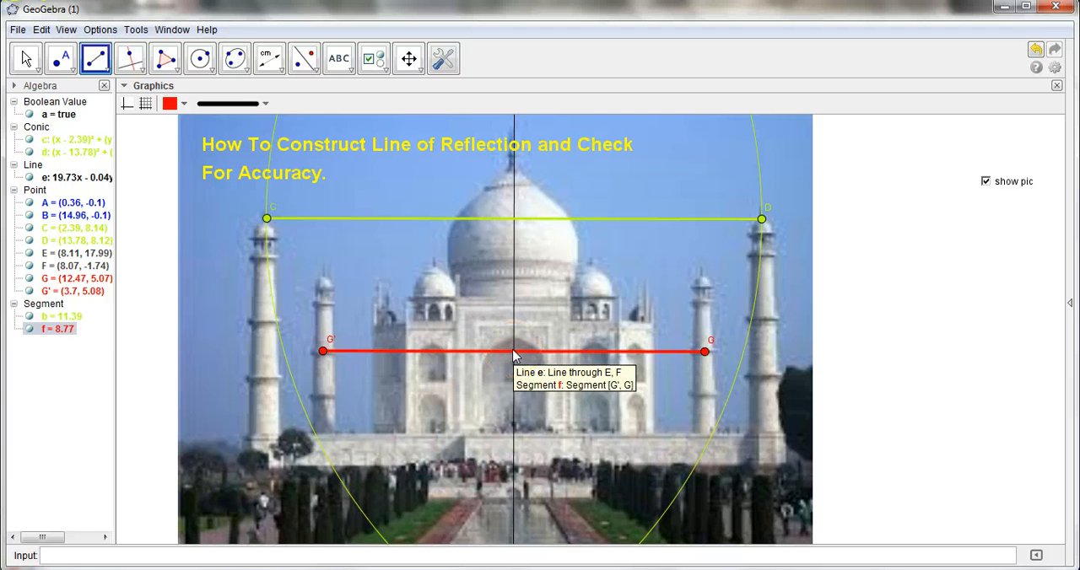
click(60, 59)
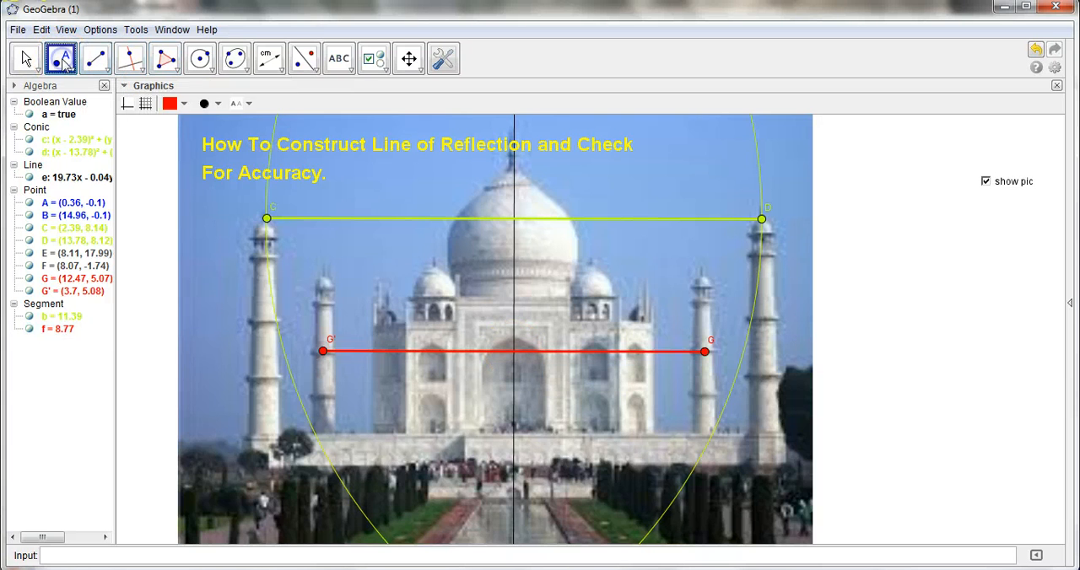
click(514, 350)
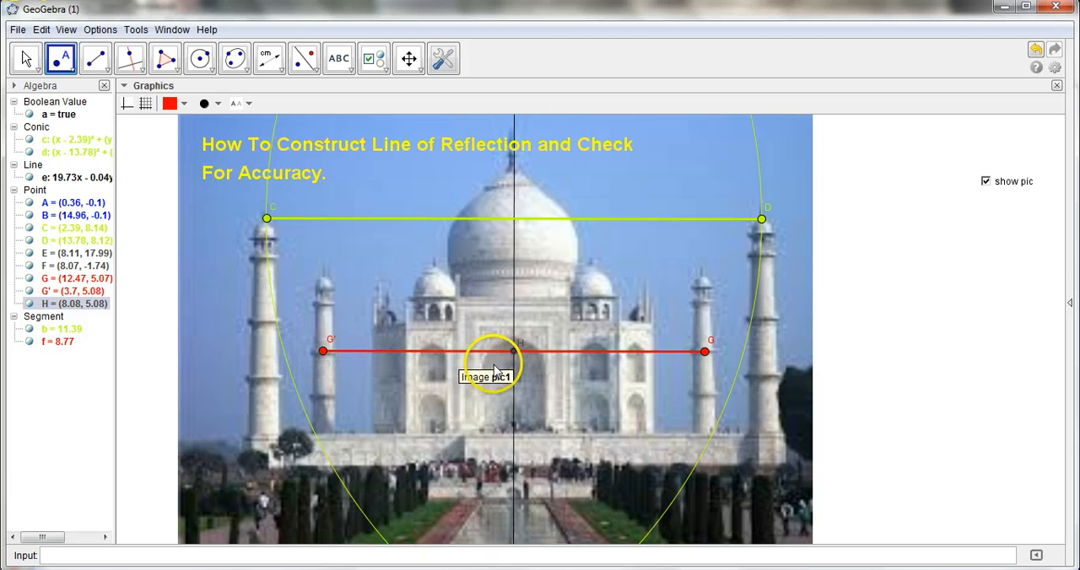
Start a distance measurement from the reflected point G' with the Distance or Length tool
click(282, 73)
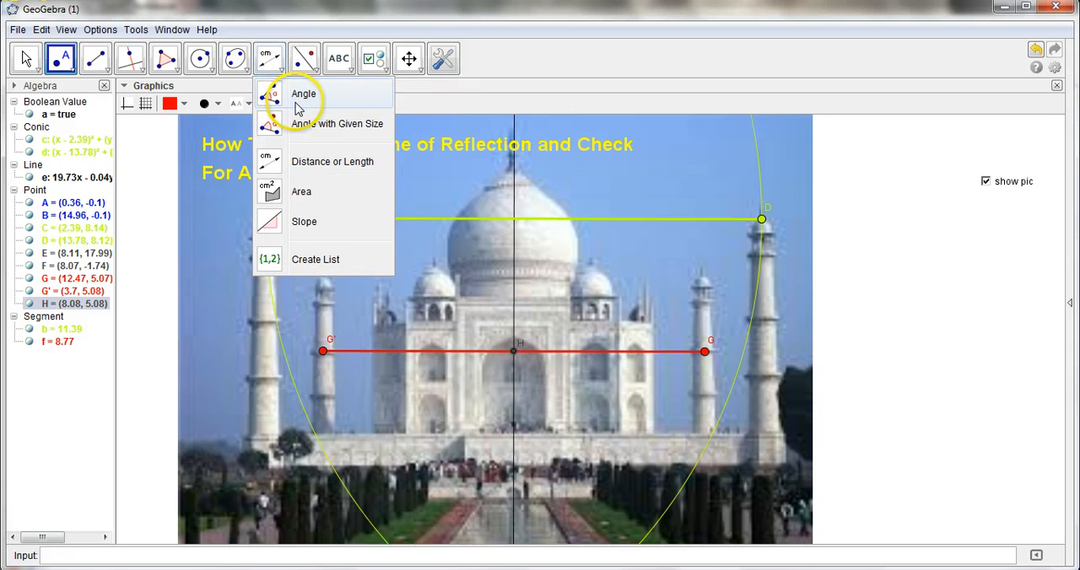
click(327, 165)
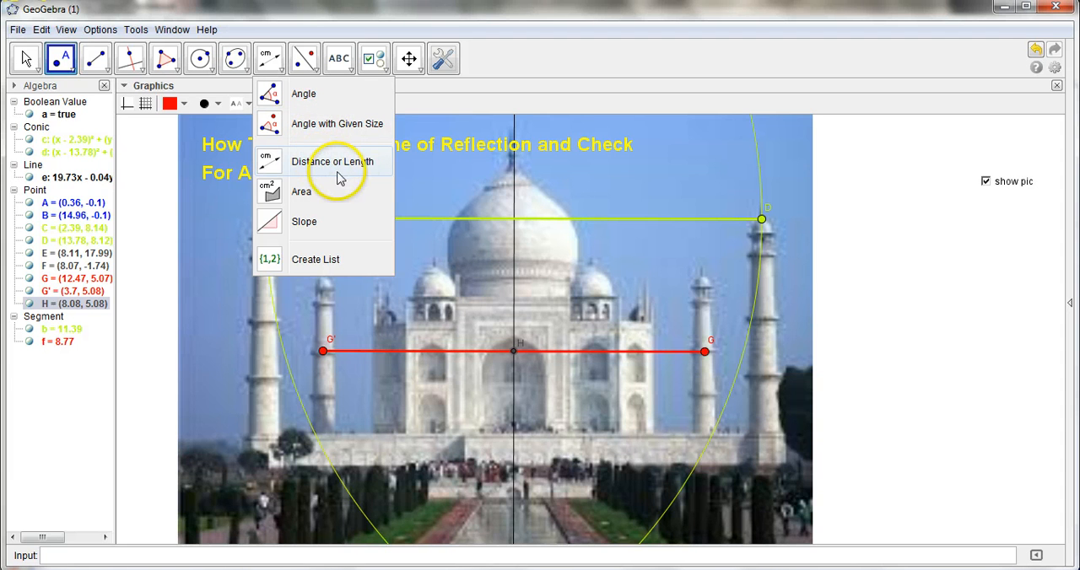
click(332, 169)
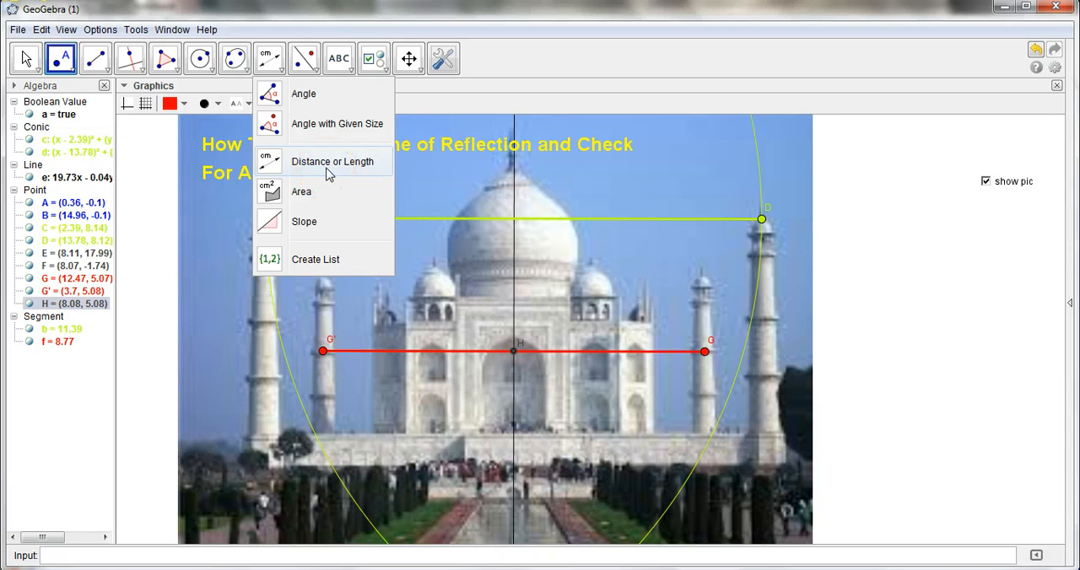
click(329, 169)
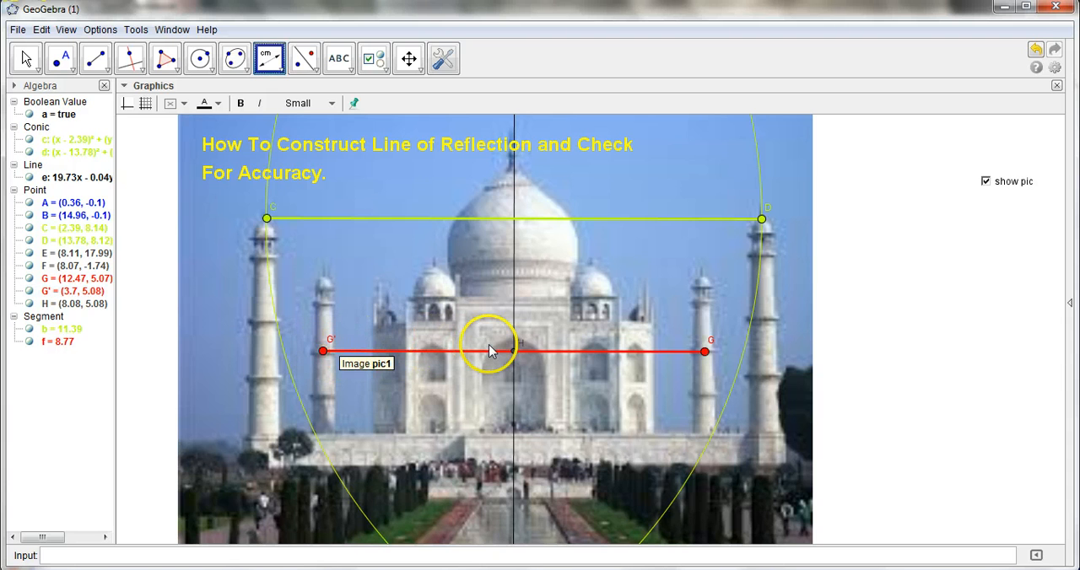
click(323, 351)
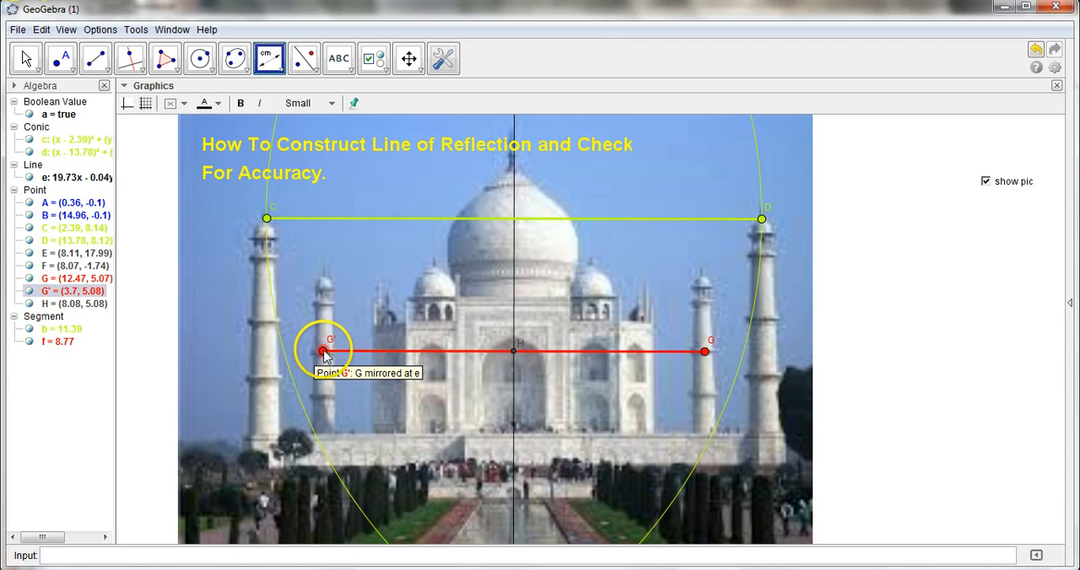